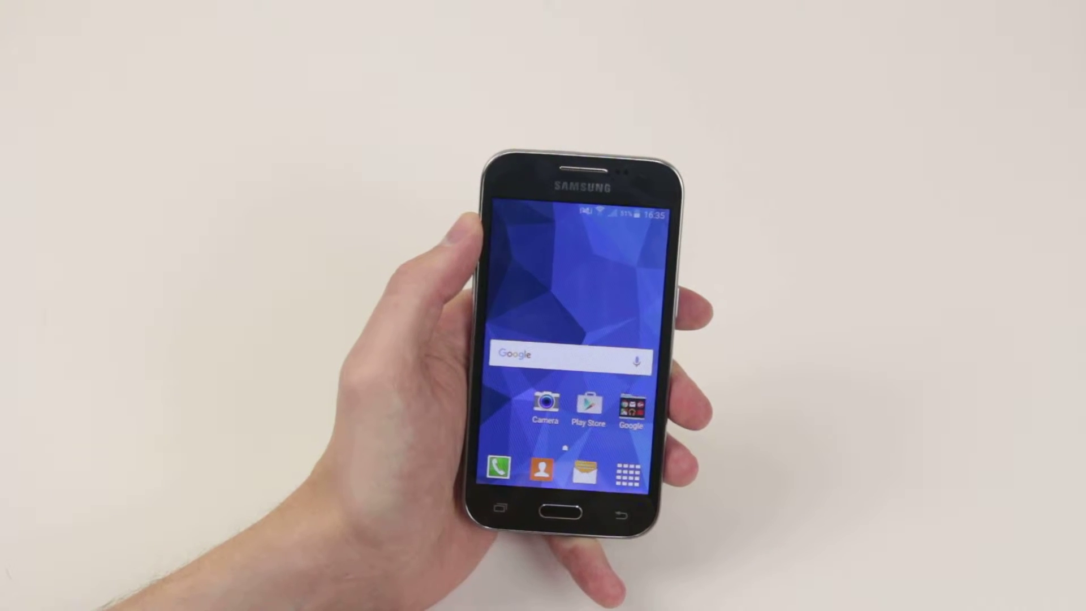
- Launch Gmail from the Apps drawer to reach the empty Primary inbox
click(627, 476)
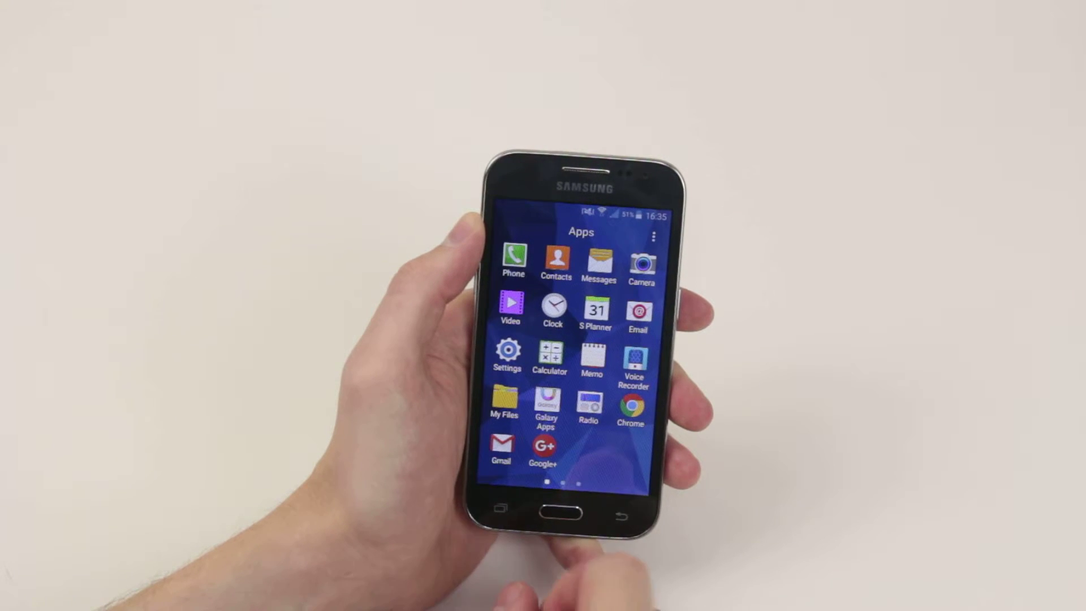
drag(628, 399, 518, 399)
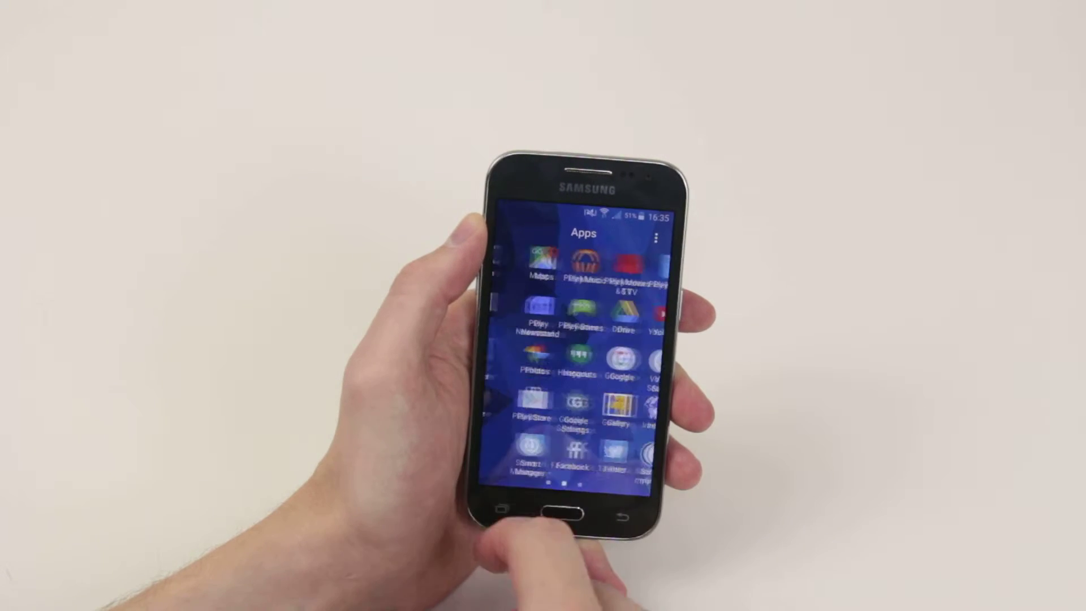
click(509, 445)
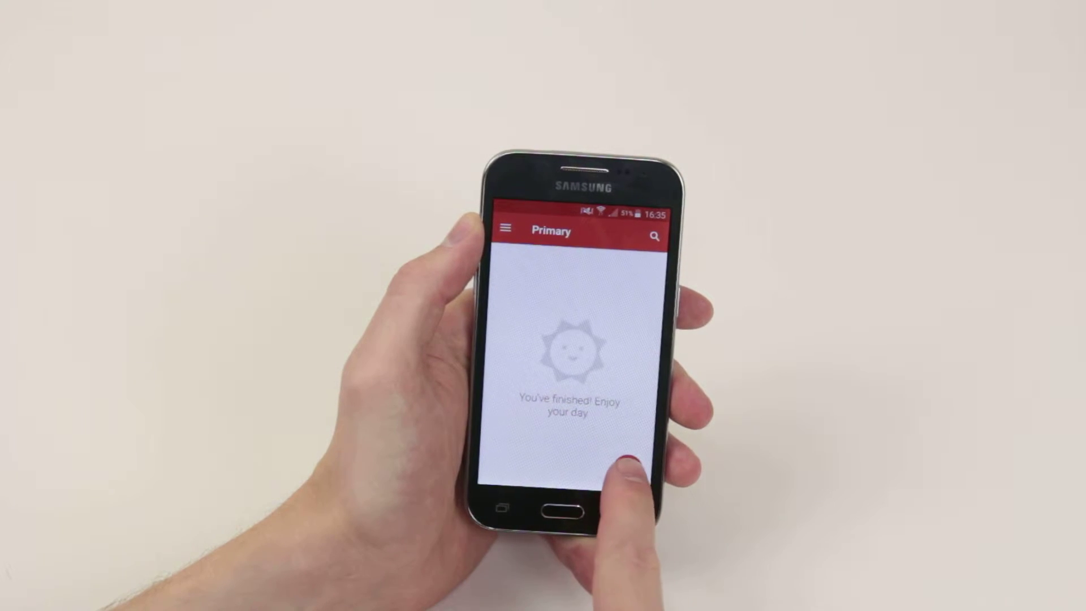
- Start a new email and place the cursor in the empty message body
click(629, 466)
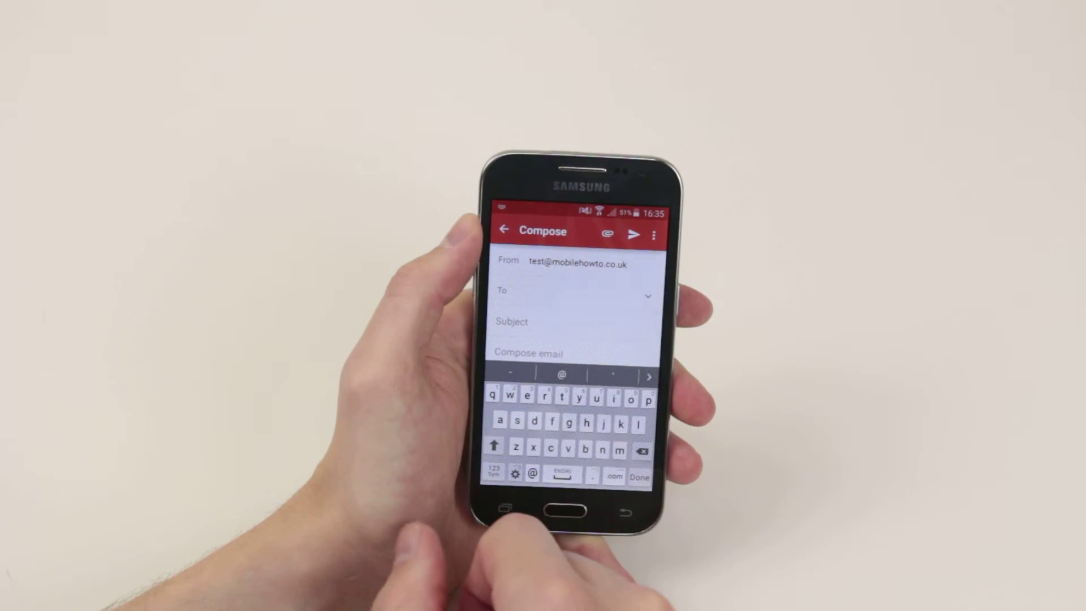
click(585, 326)
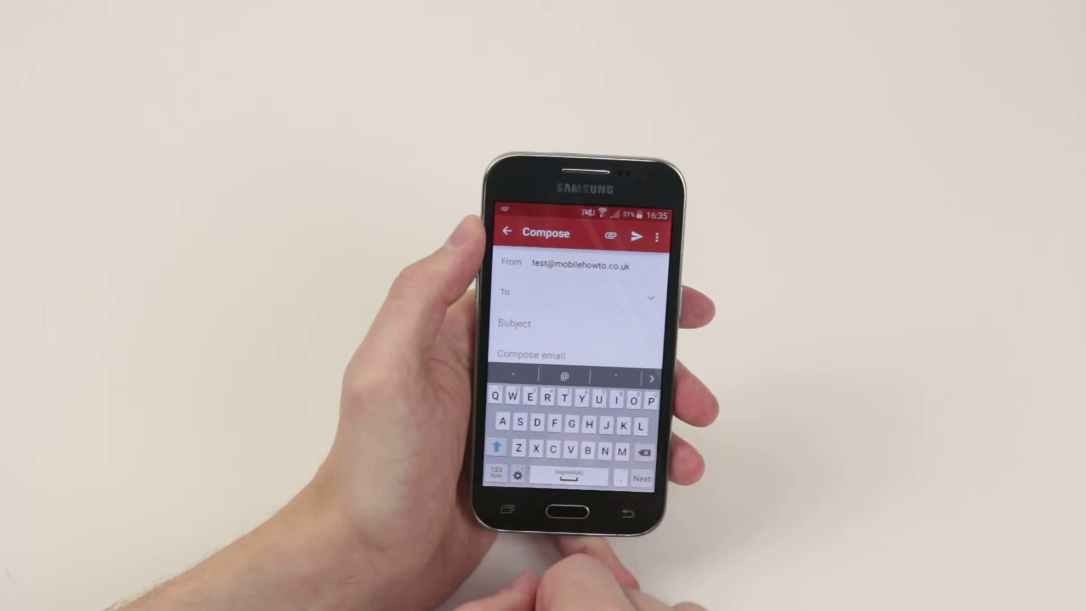
click(543, 349)
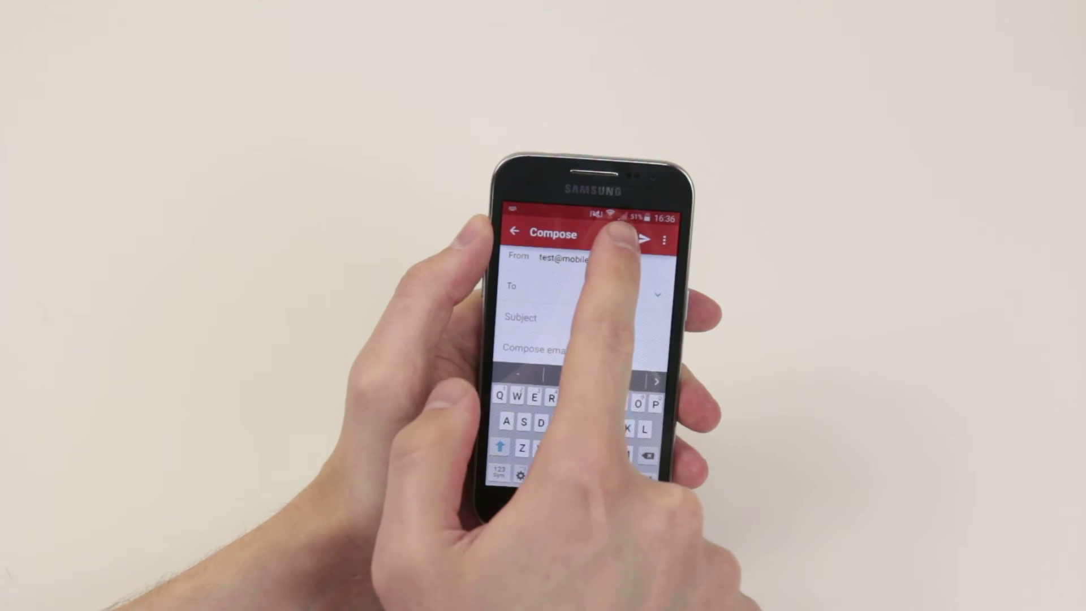
- Attach the photo from Images > Camera folder to the draft email
click(616, 236)
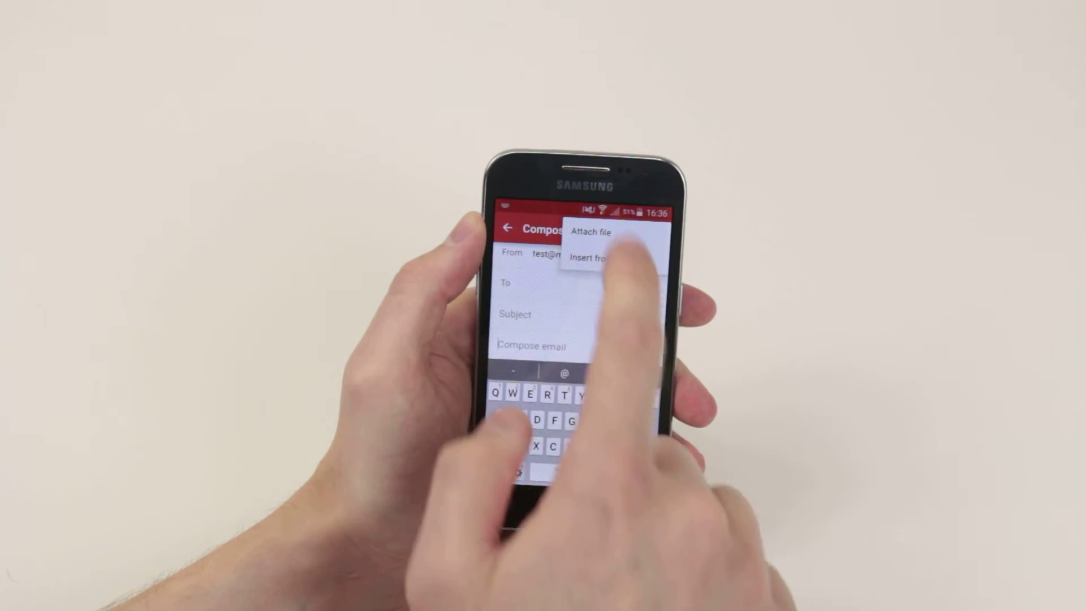
click(594, 232)
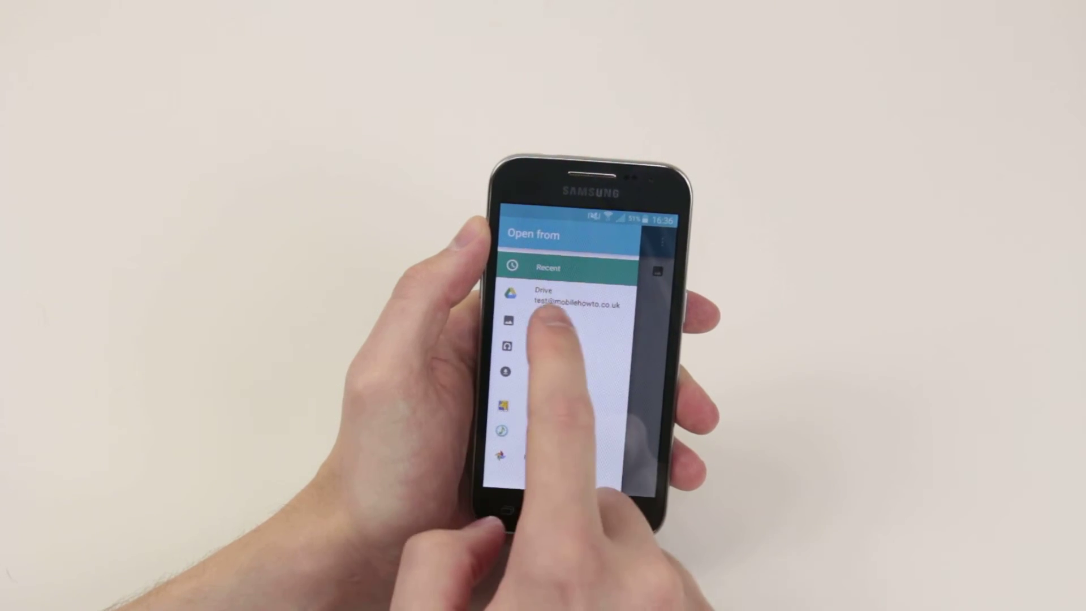
click(542, 320)
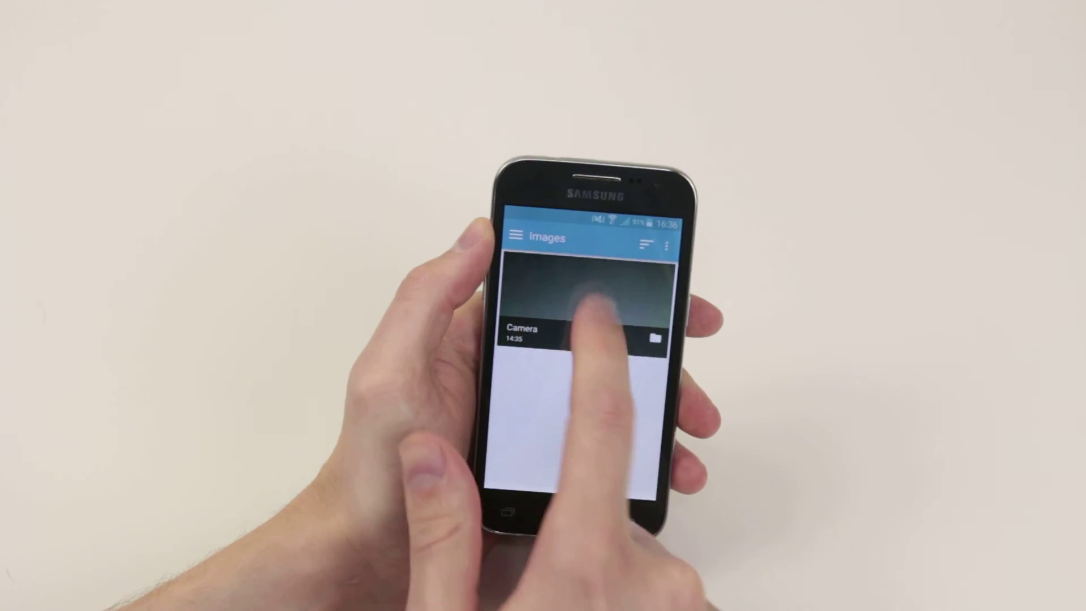
click(582, 315)
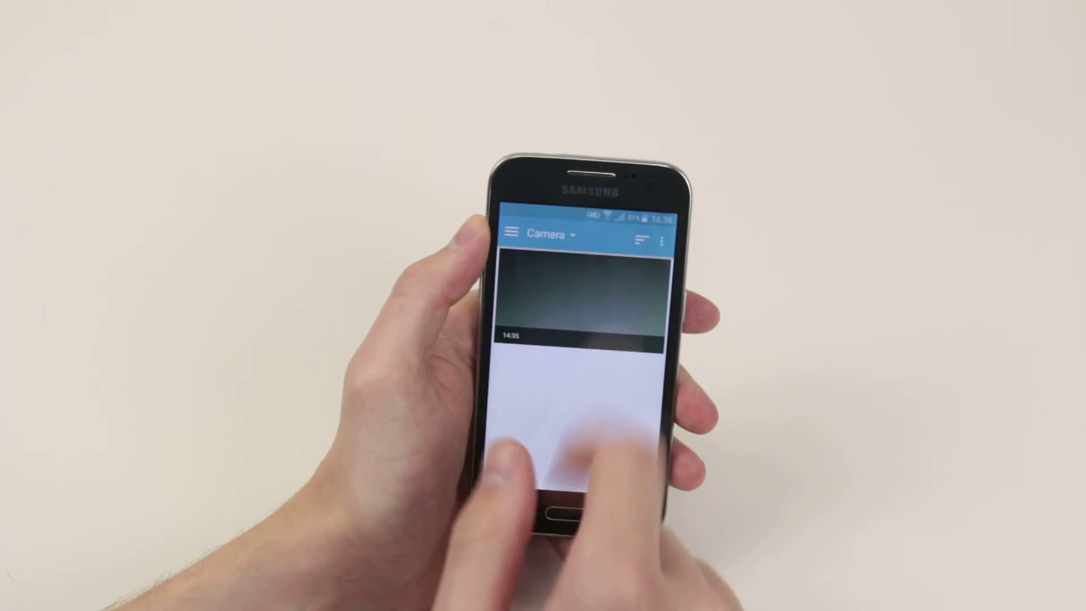
click(583, 300)
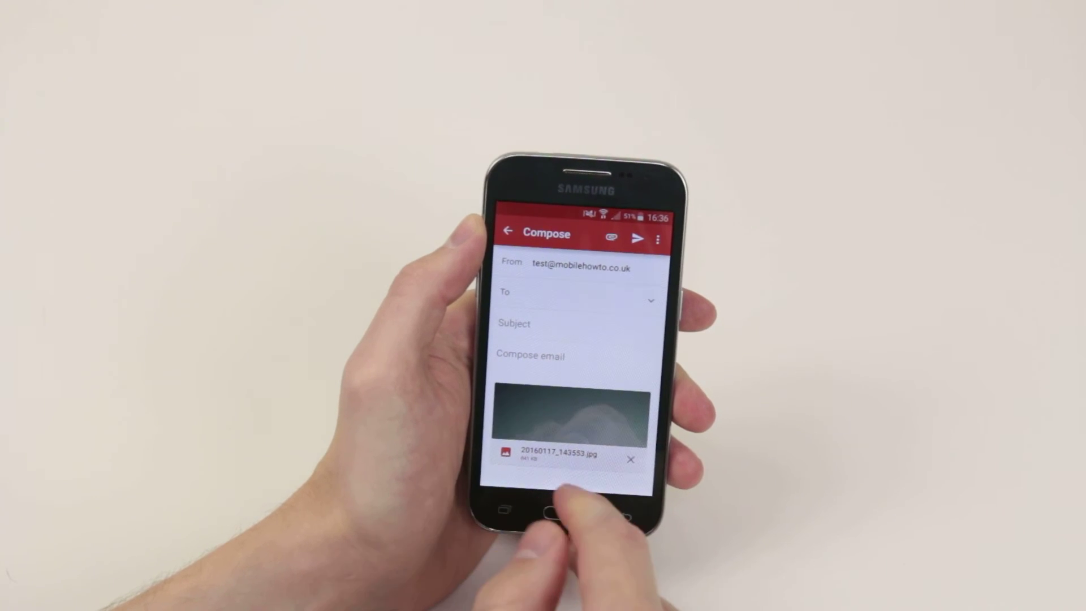